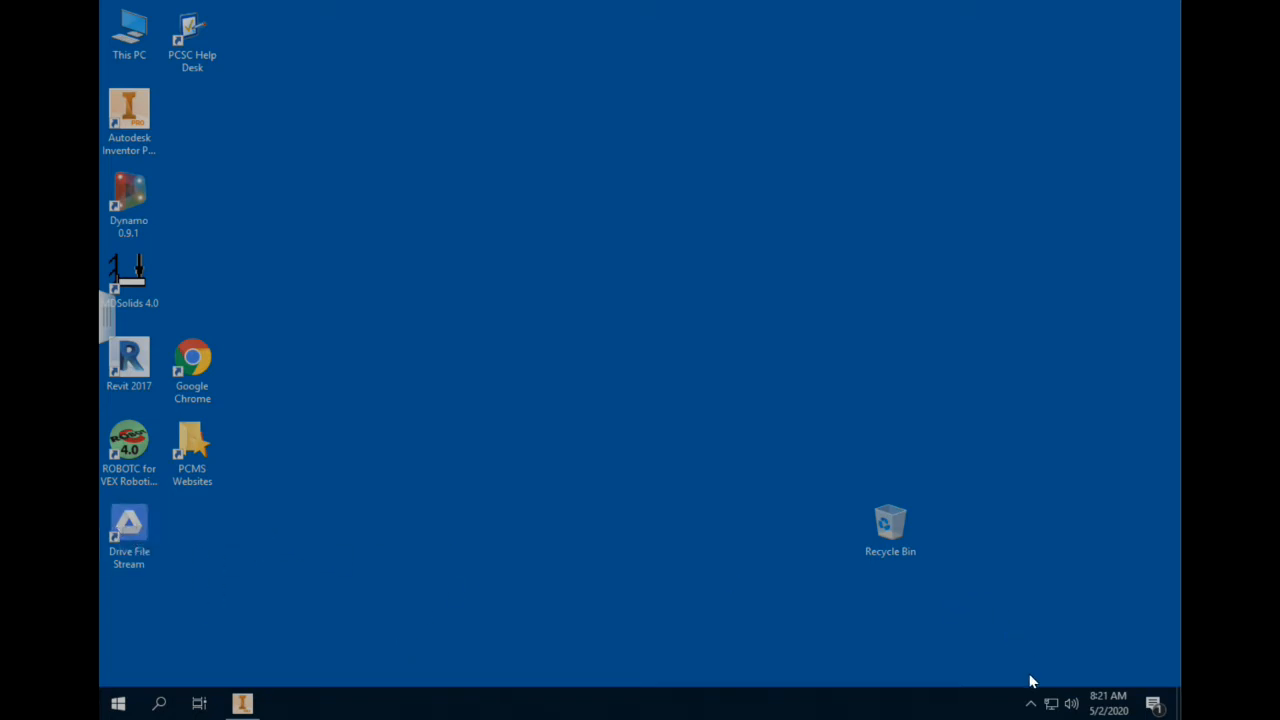
Launch Autodesk Inventor, create a new part from the Standard.ipt template, and narrow the model browser.
left_click(1031, 703)
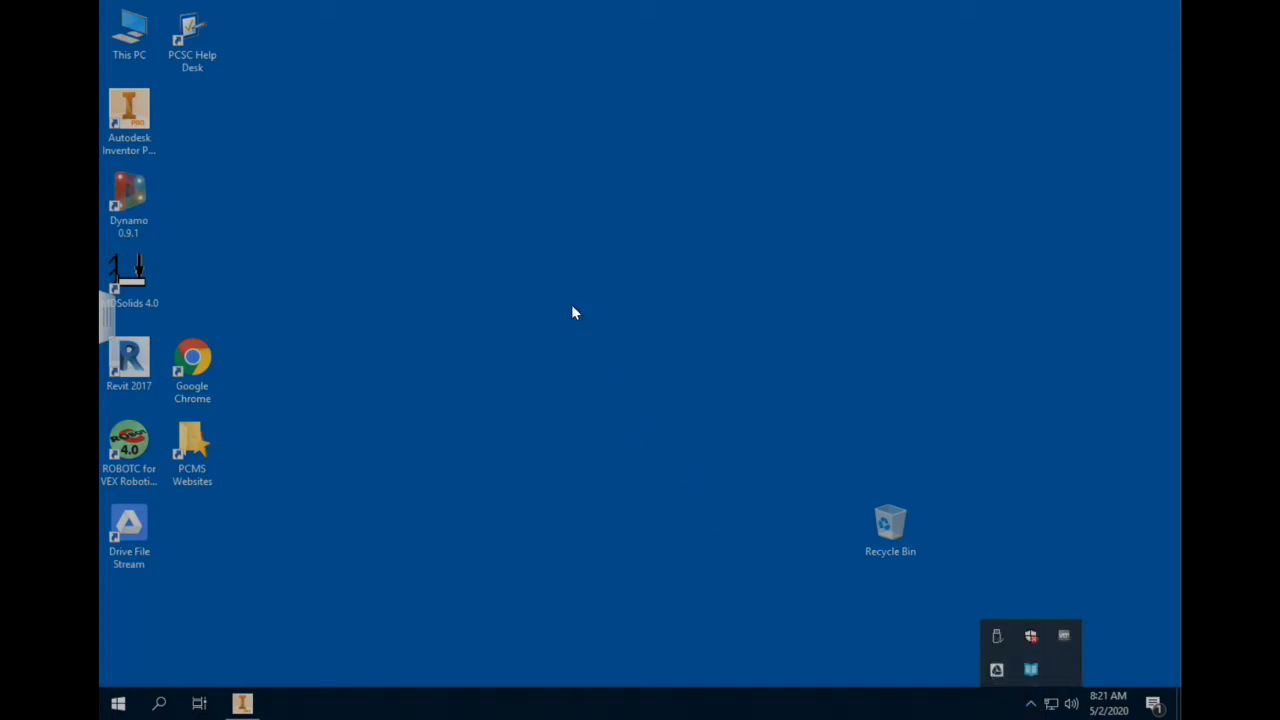
left_click(127, 111)
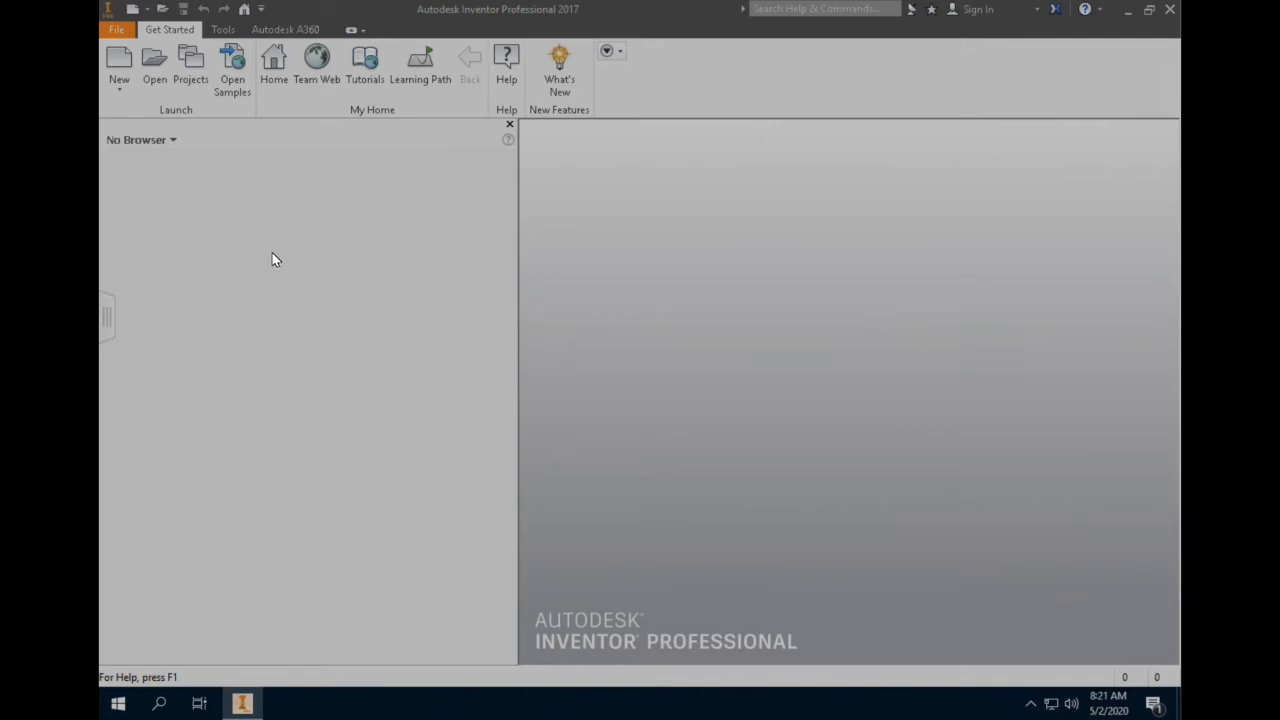
left_click(120, 62)
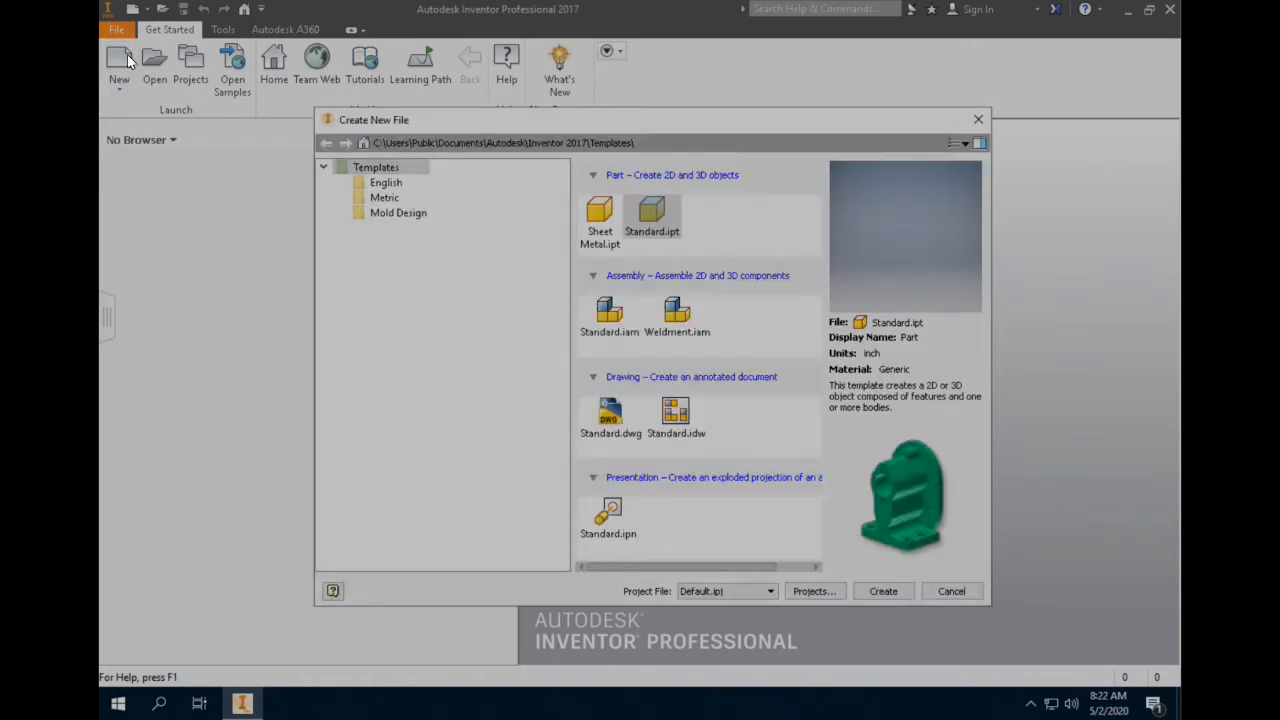
double_click(645, 216)
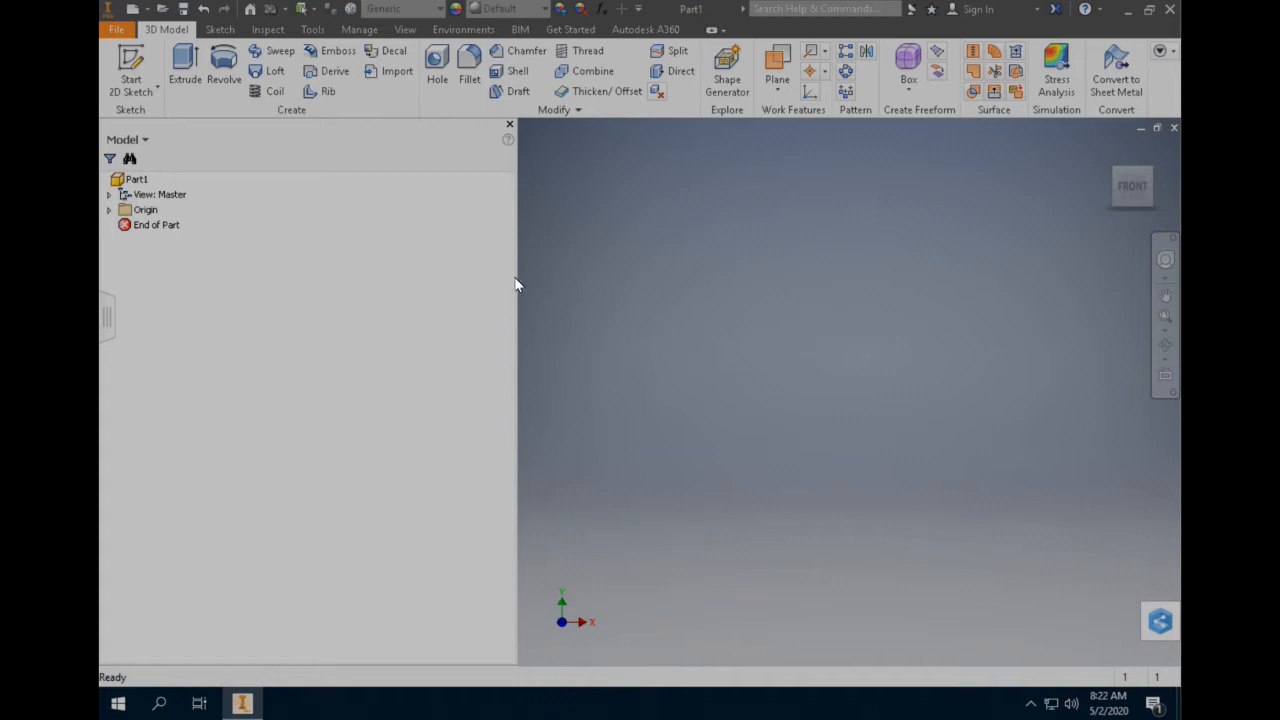
left_click_drag(517, 291, 240, 283)
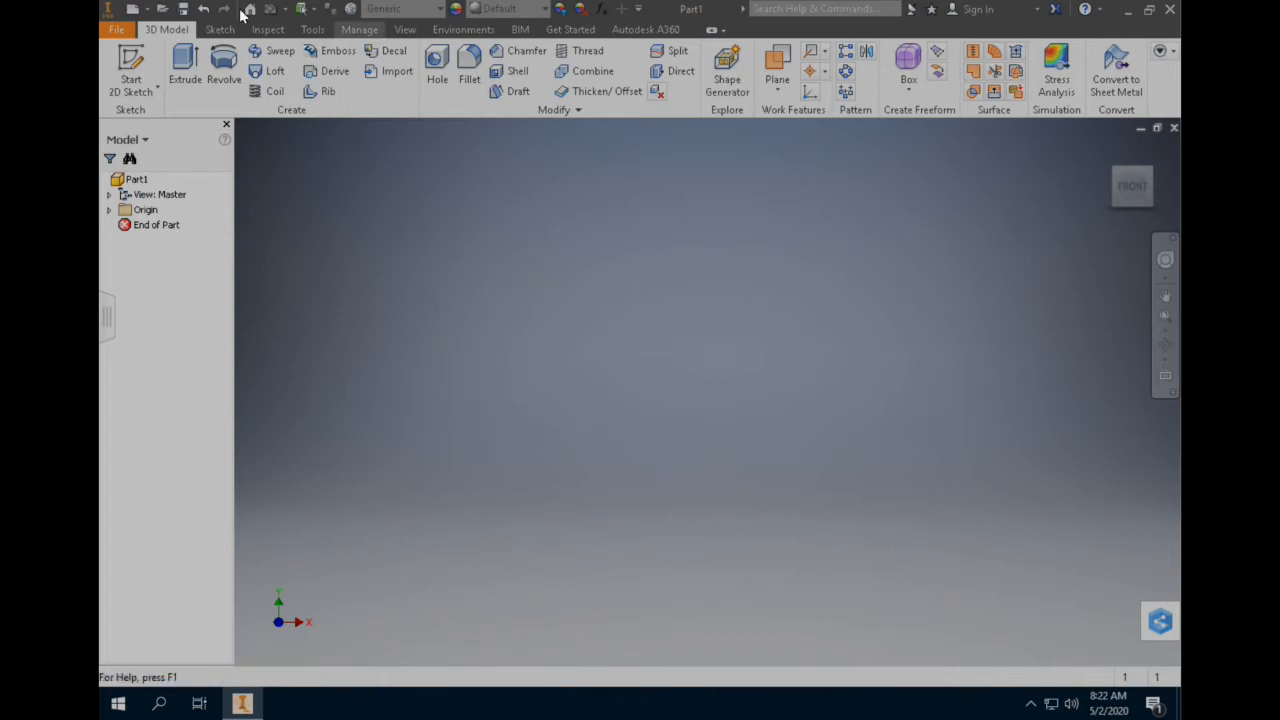
Start a 2D sketch on the front (XY) plane and draw a circle about 0.89 in across, centred off the origin.
left_click(140, 66)
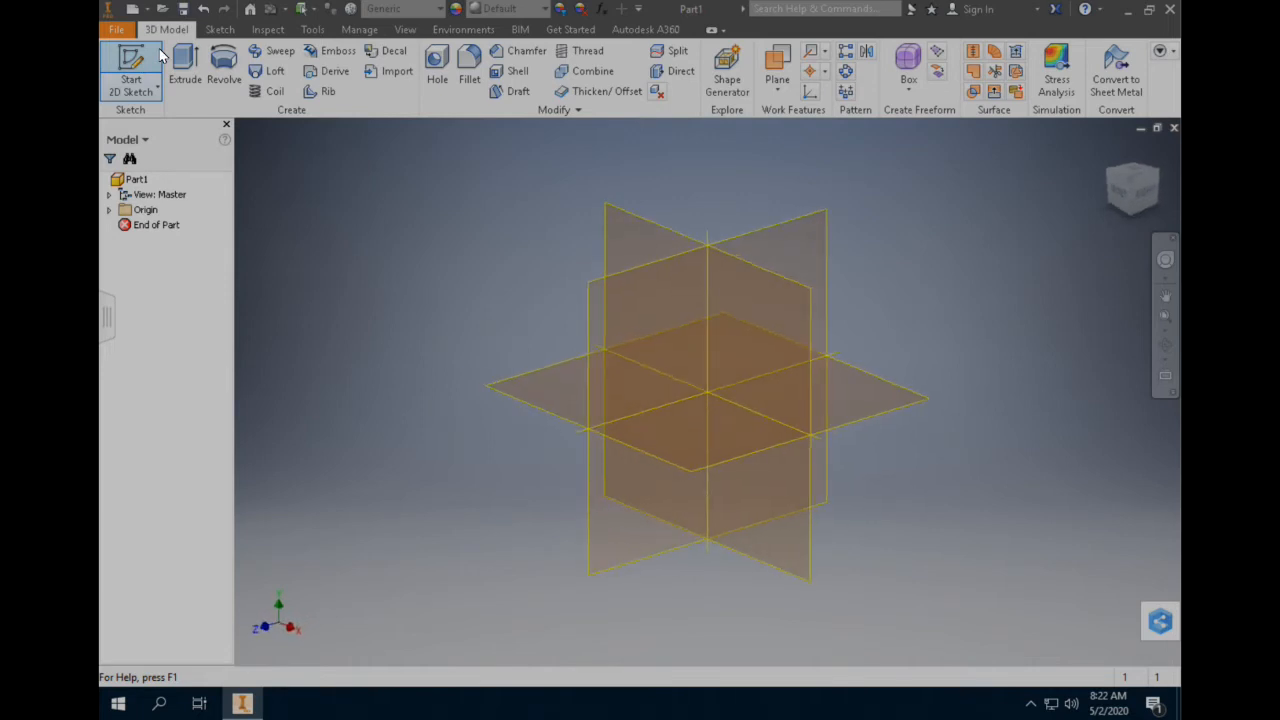
left_click(620, 238)
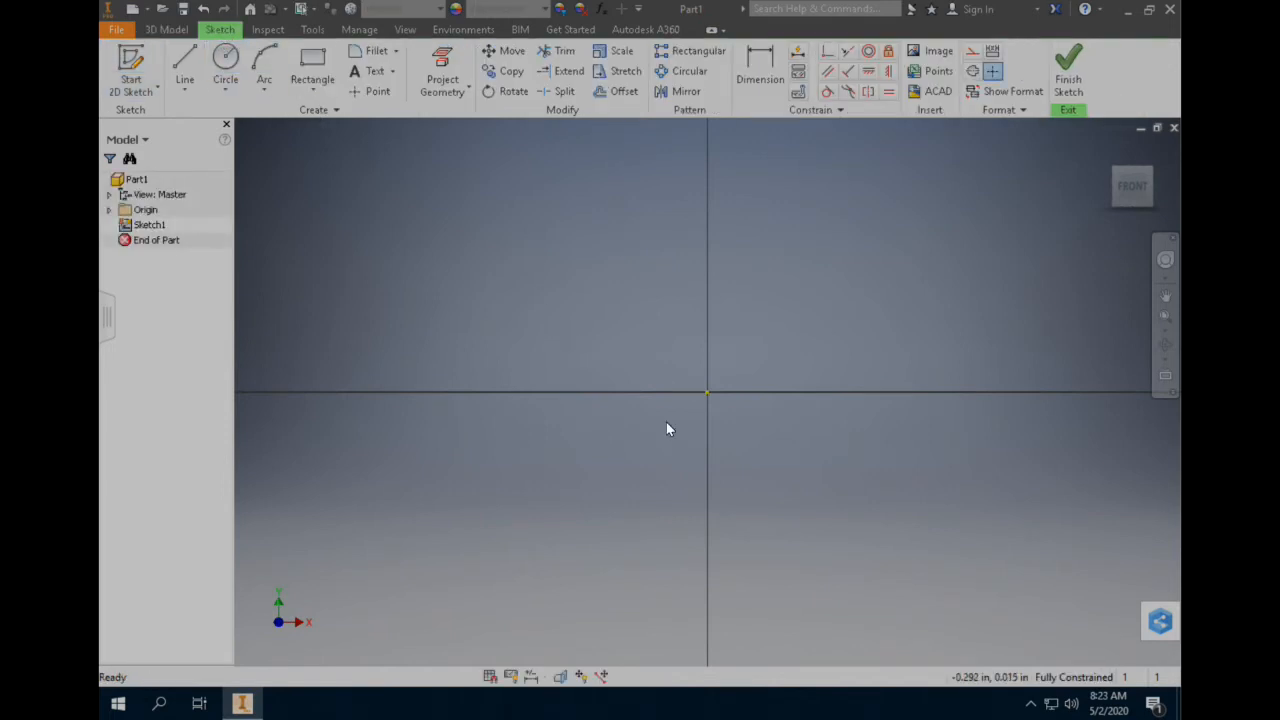
left_click(227, 60)
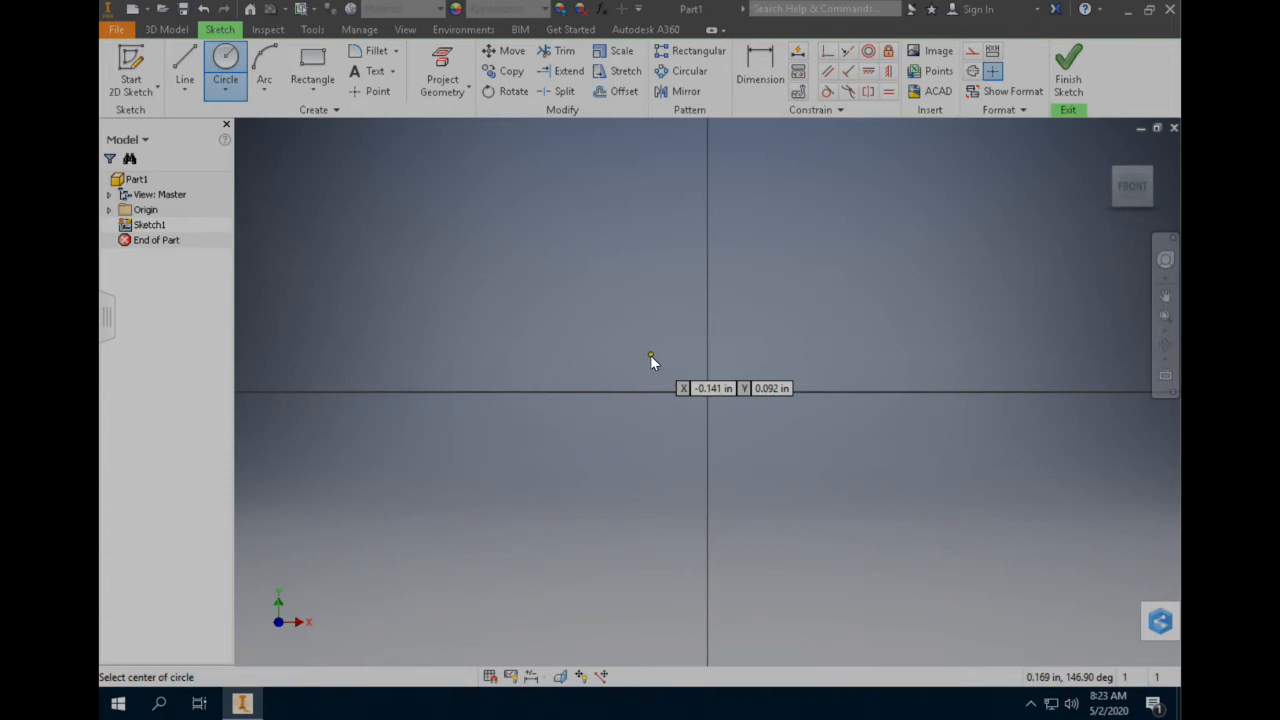
left_click(650, 356)
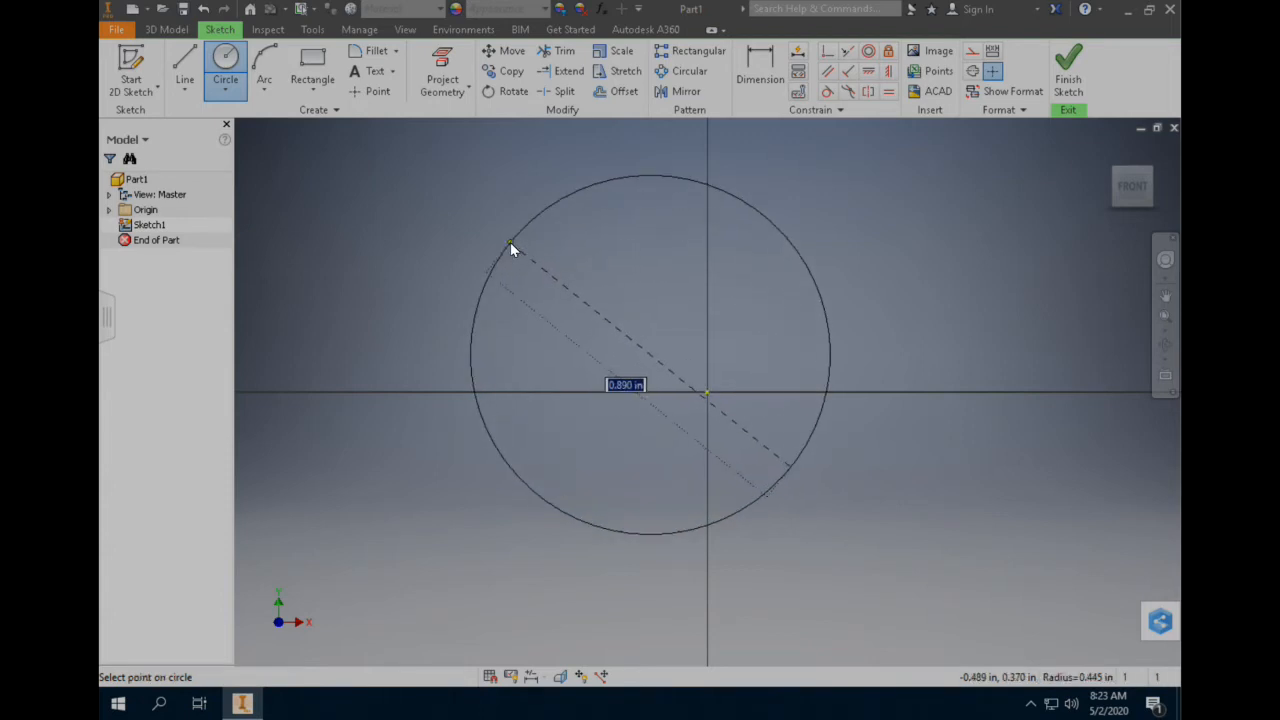
left_click(509, 241)
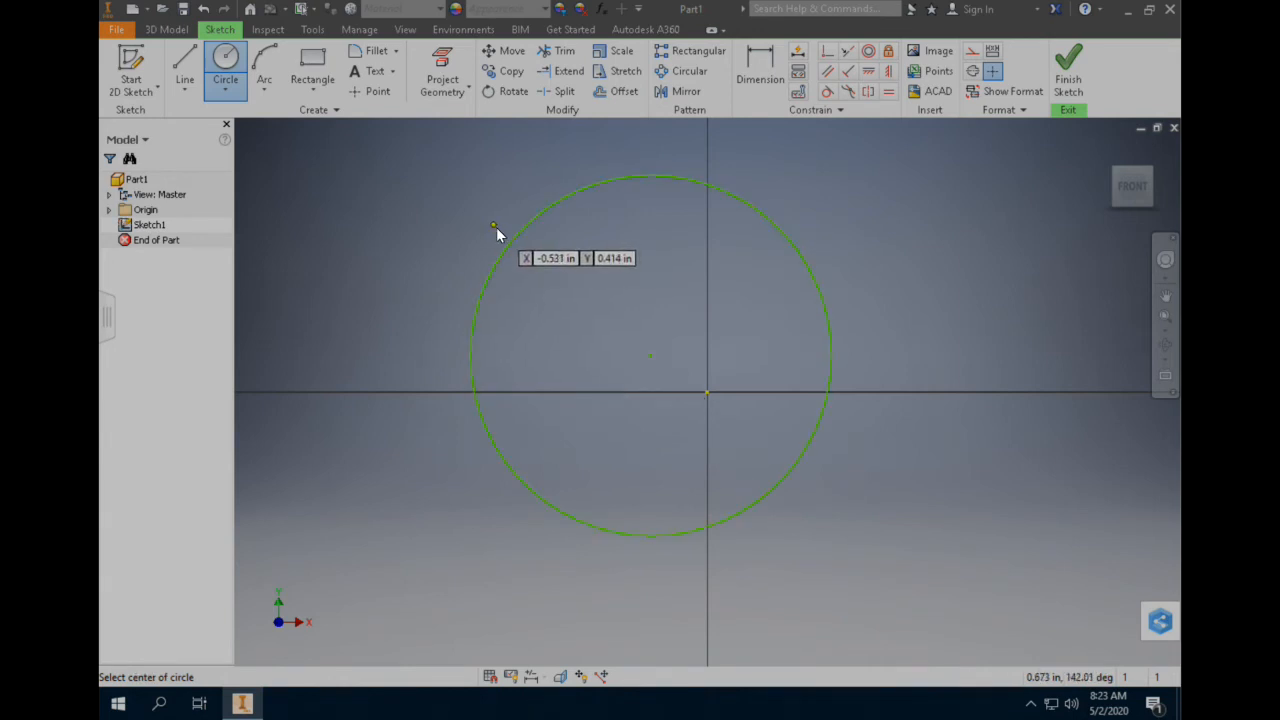
key("Escape")
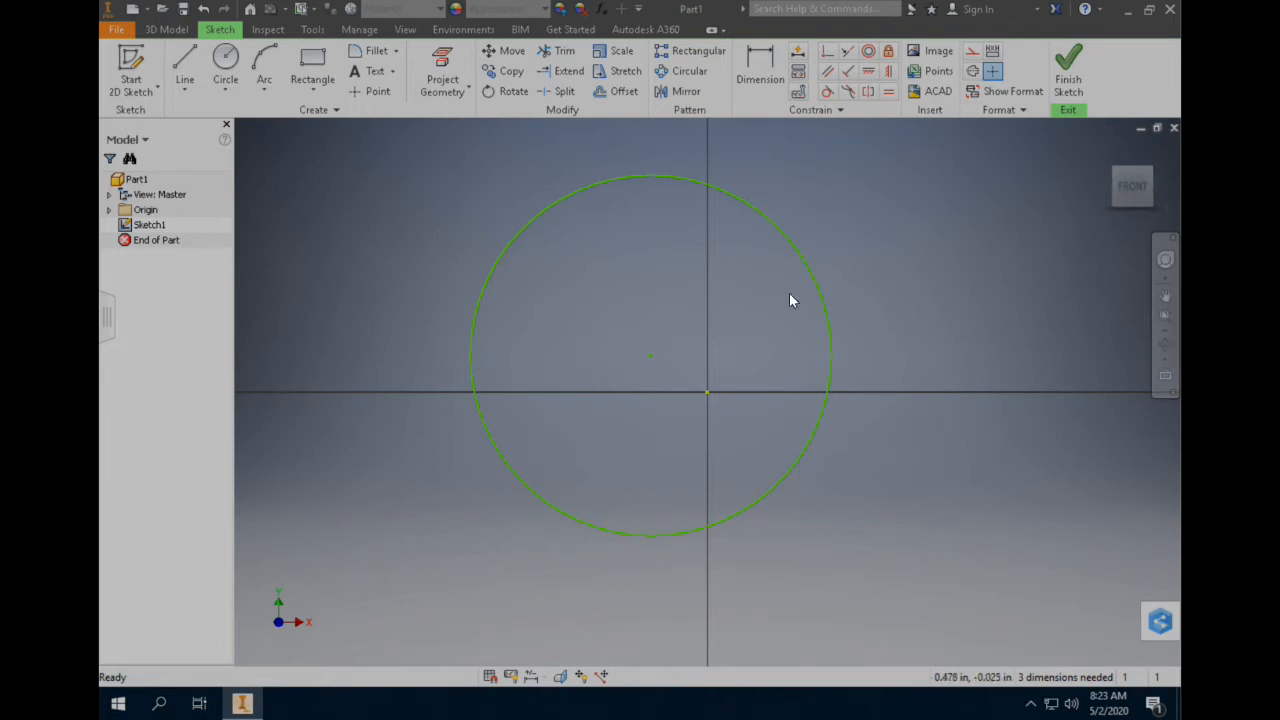
Dimension the circle's diameter to 6 in and finish the sketch.
left_click(758, 68)
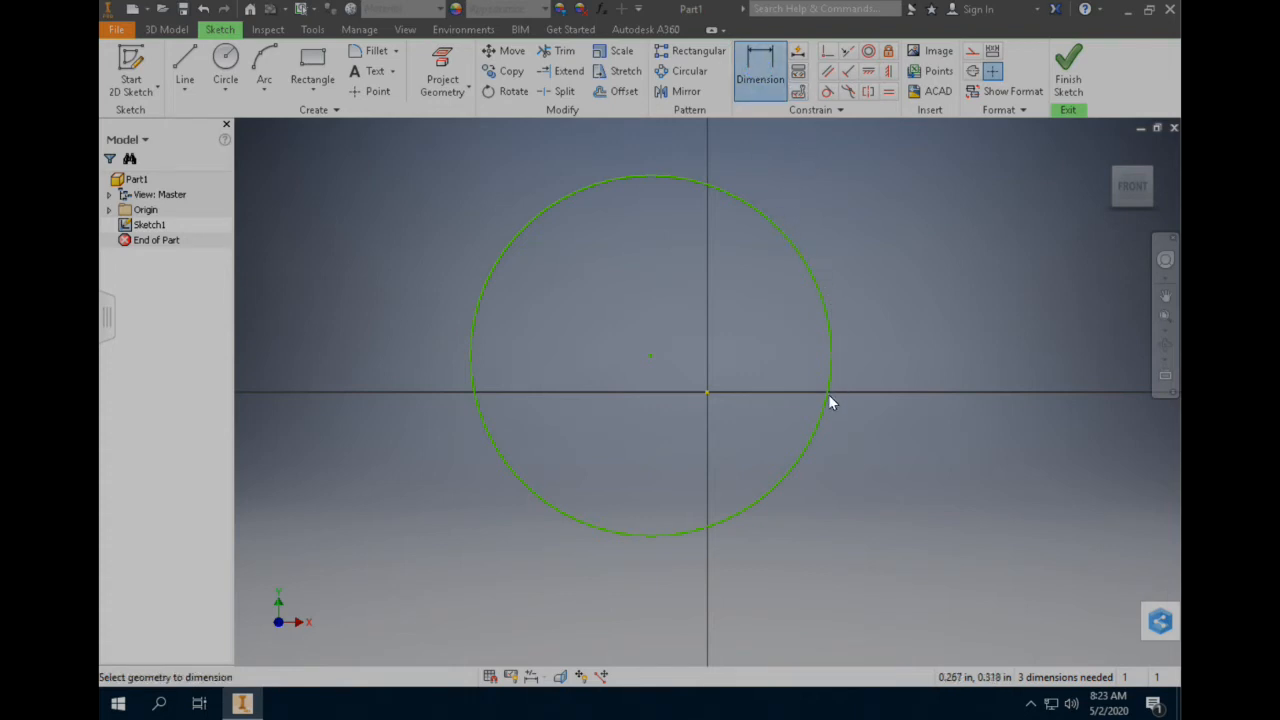
left_click(826, 316)
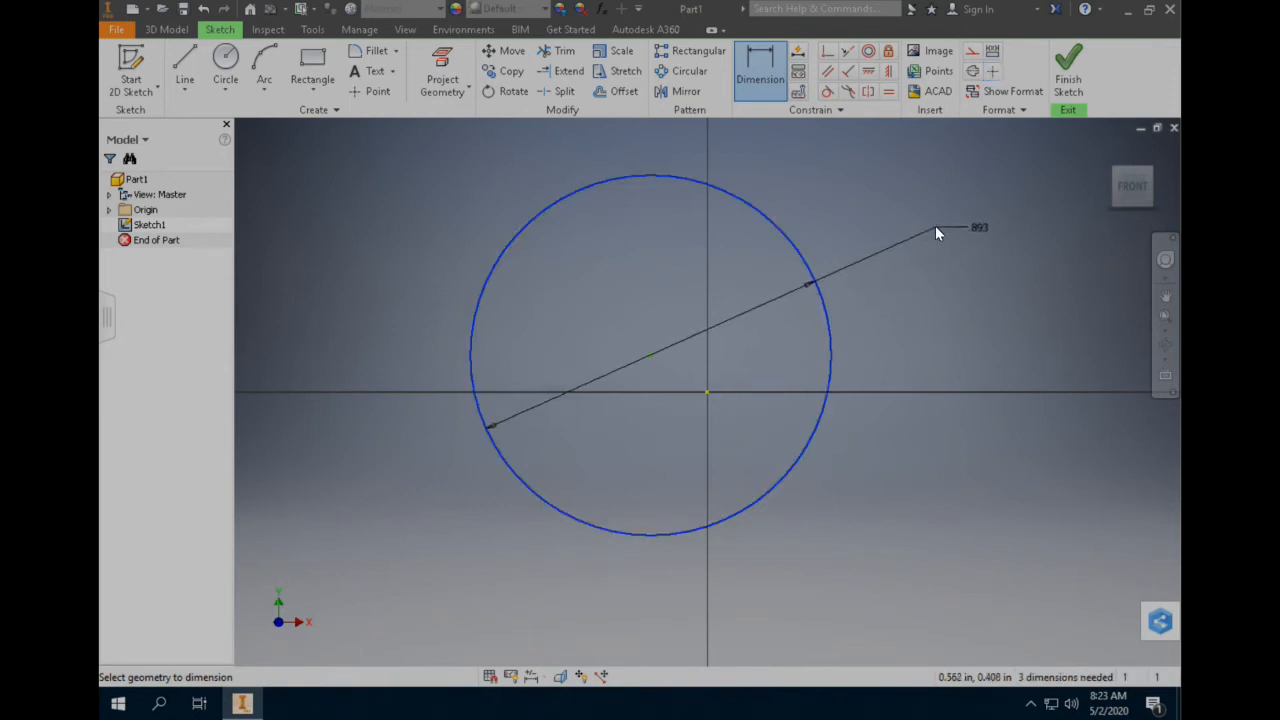
left_click(941, 228)
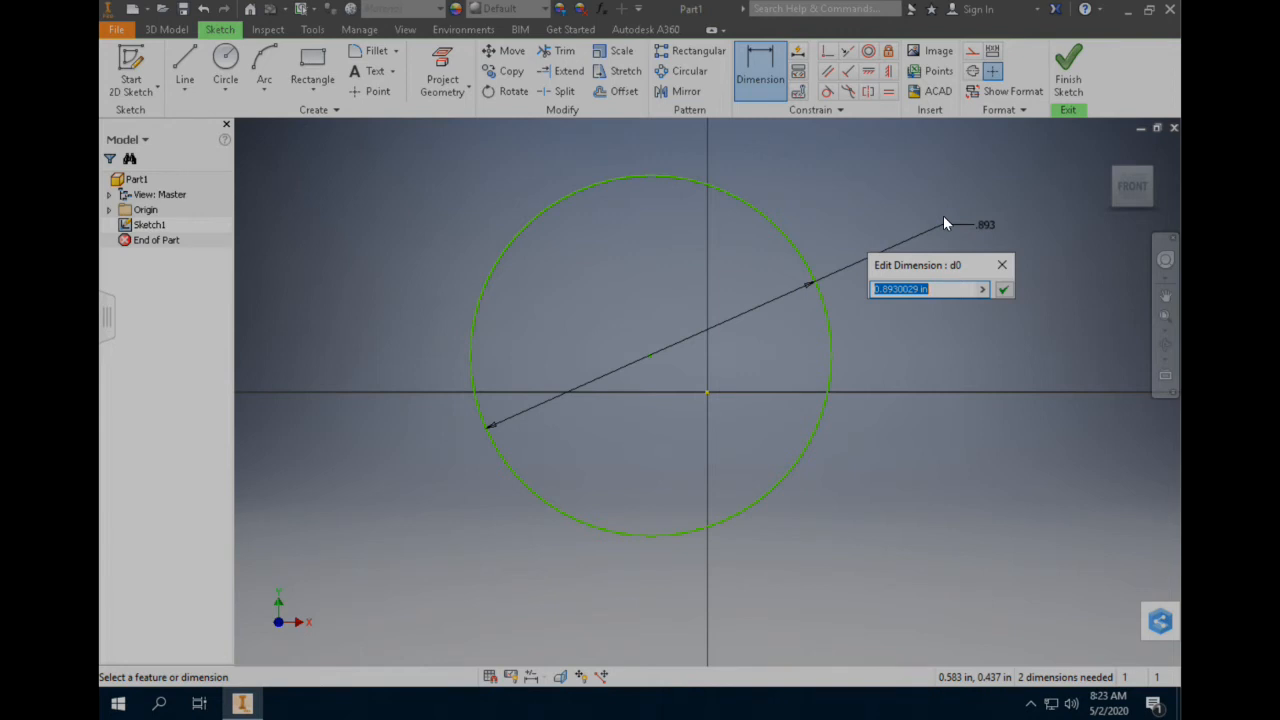
type("6")
key("Return")
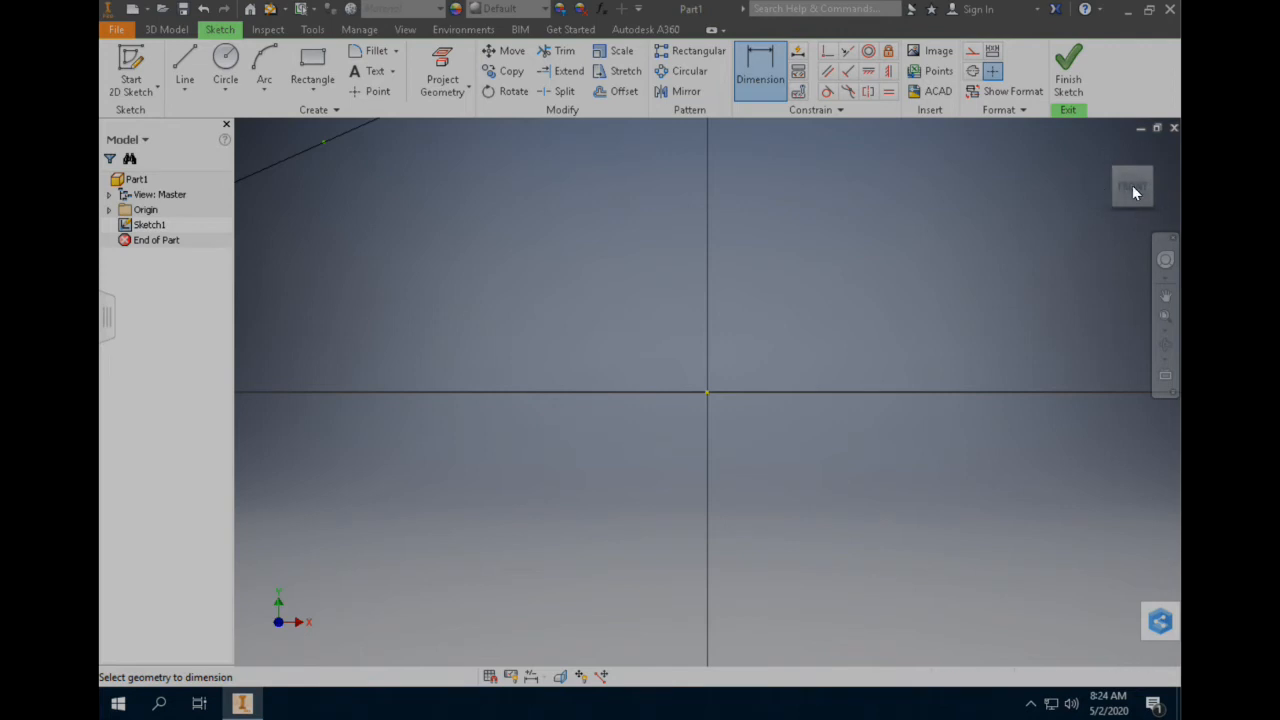
mouse_move(1133, 190)
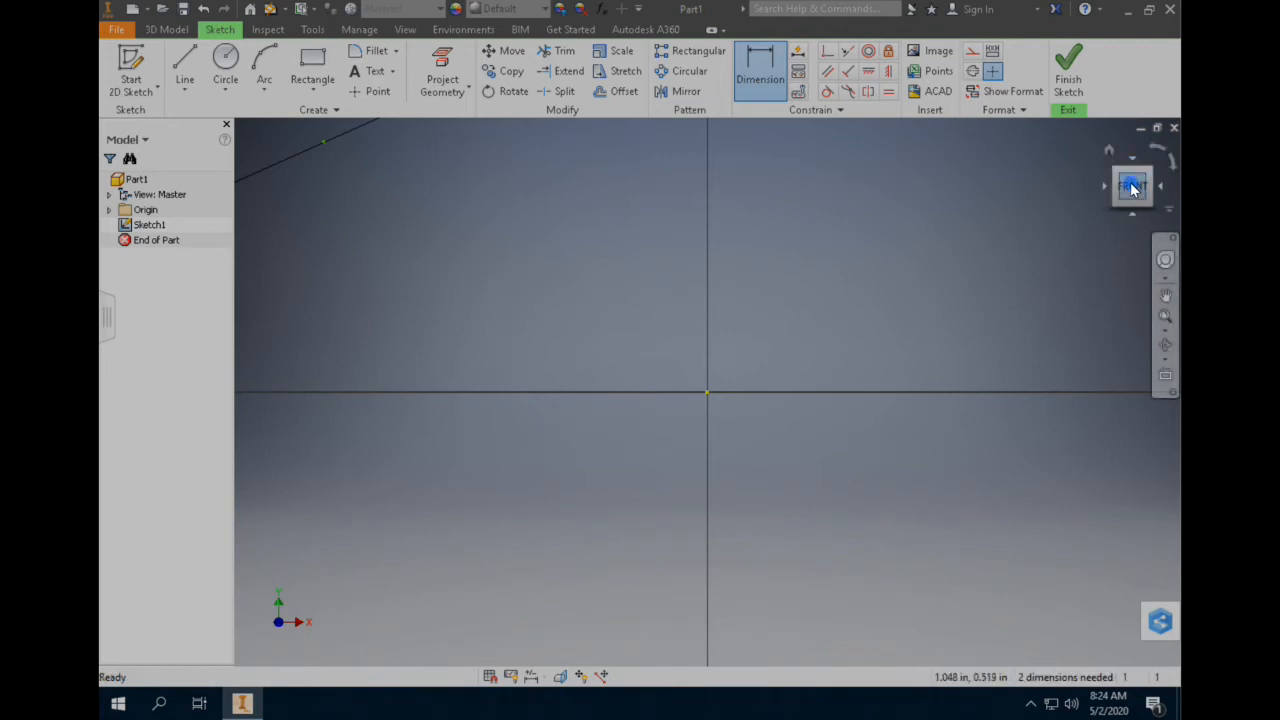
left_click(1133, 190)
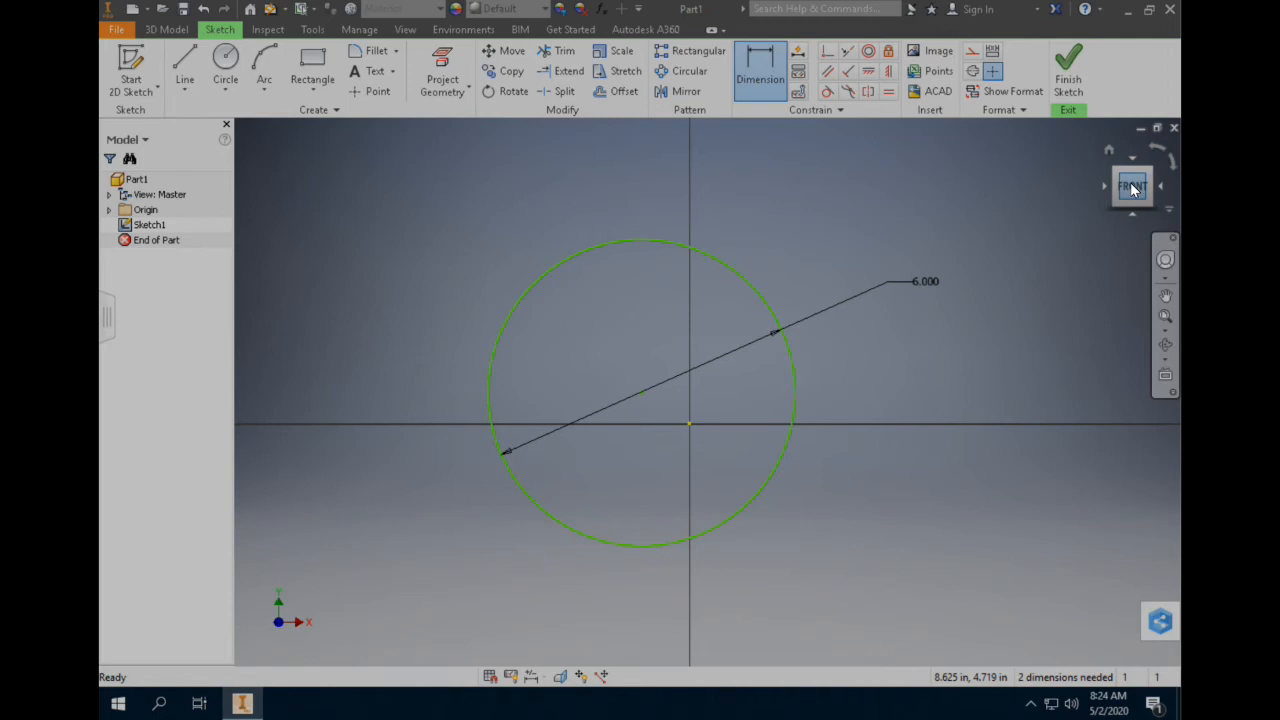
left_click(1068, 70)
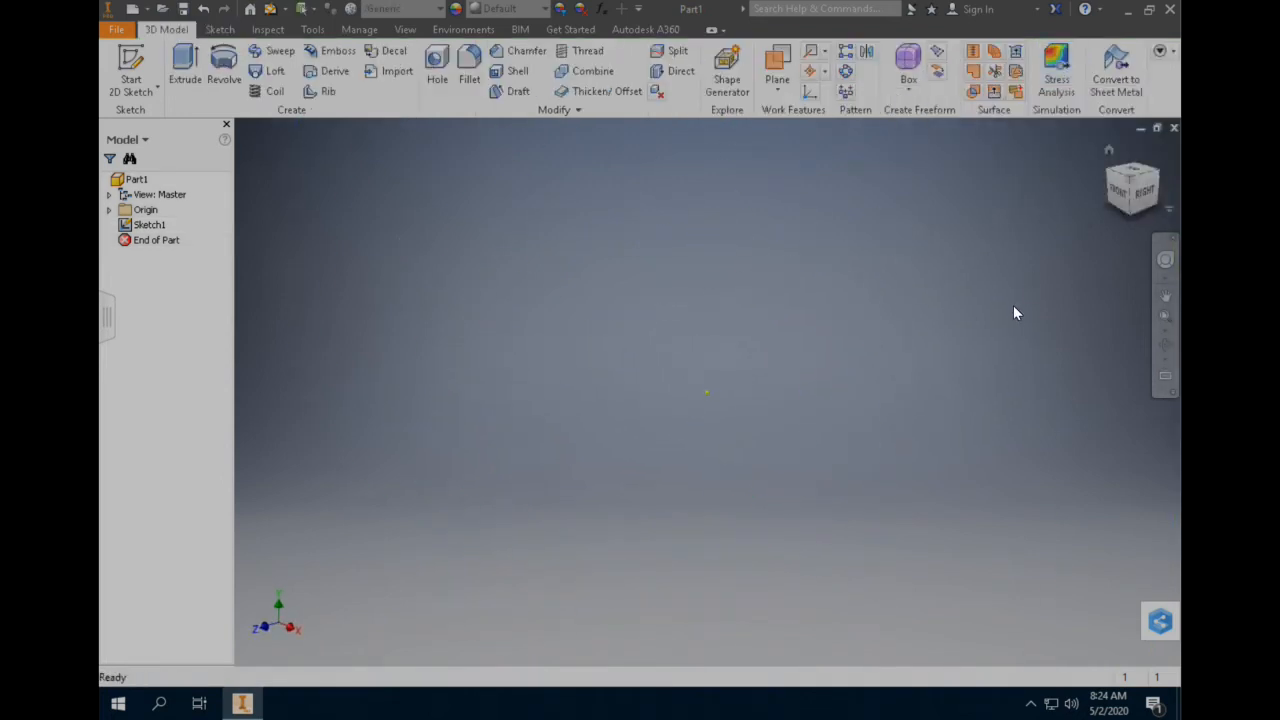
Extrude the circle profile a distance of 2 in into a solid cylinder.
left_click(1108, 151)
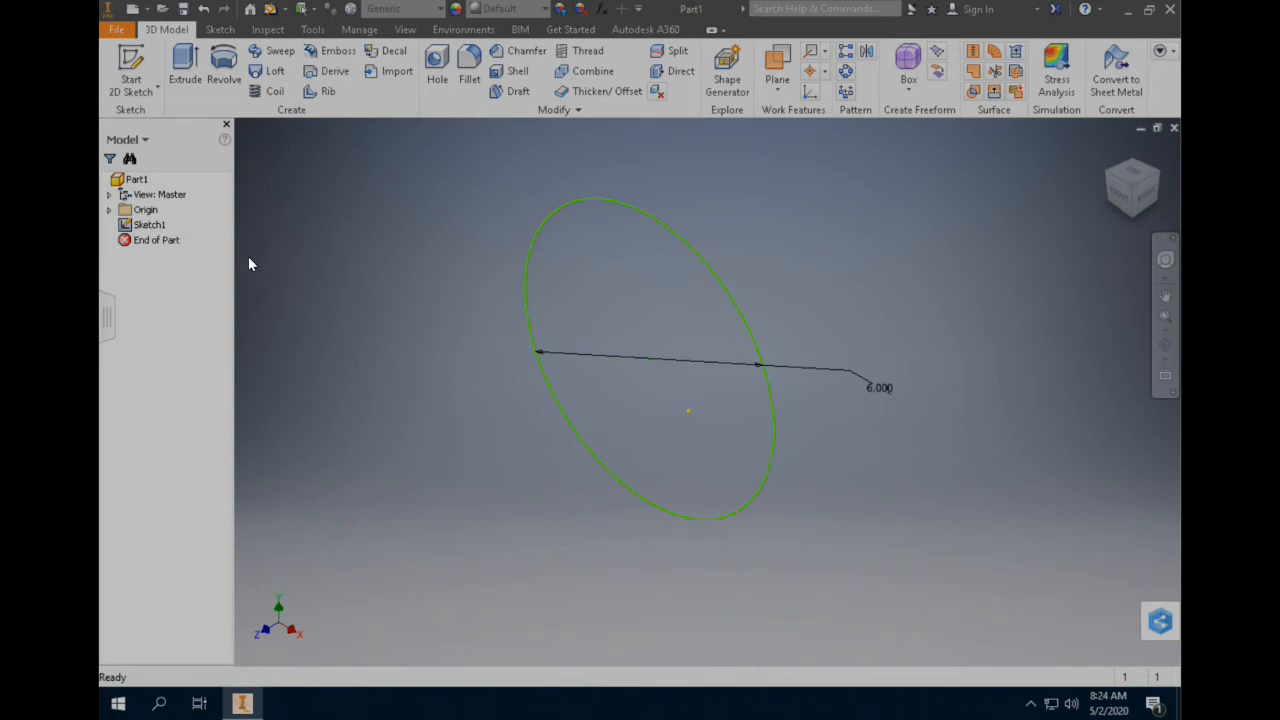
left_click(186, 80)
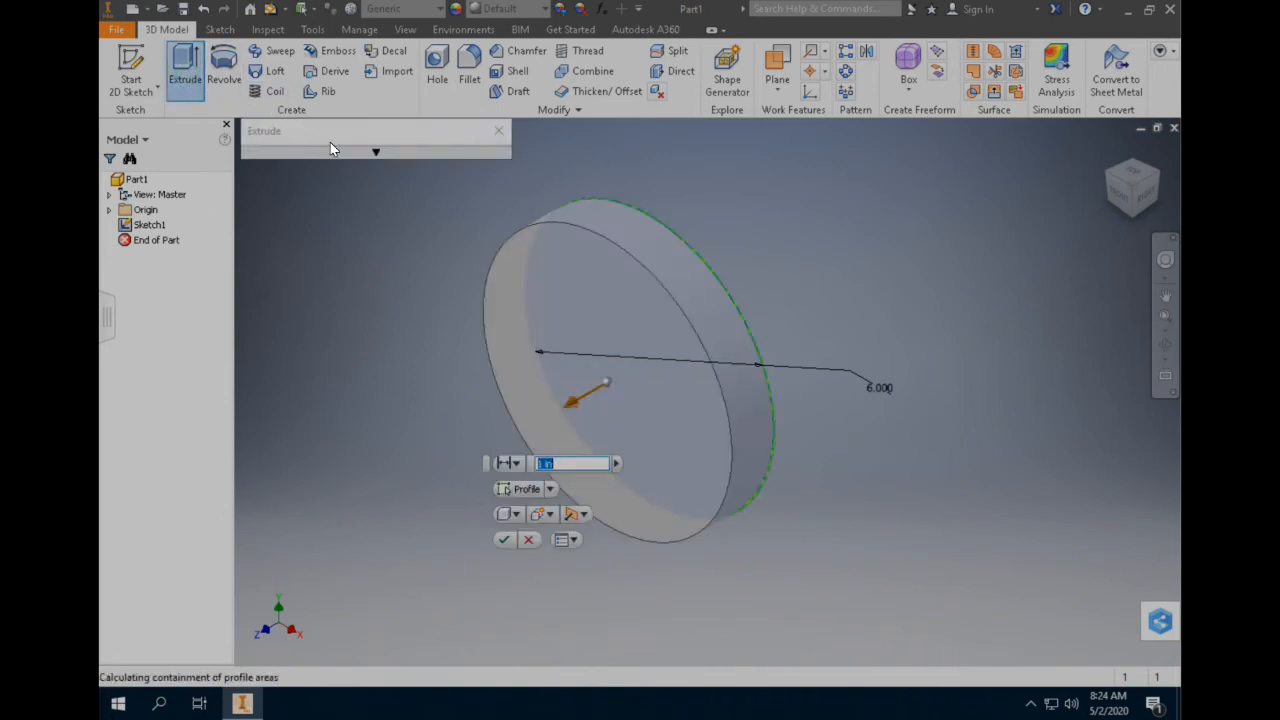
left_click(378, 154)
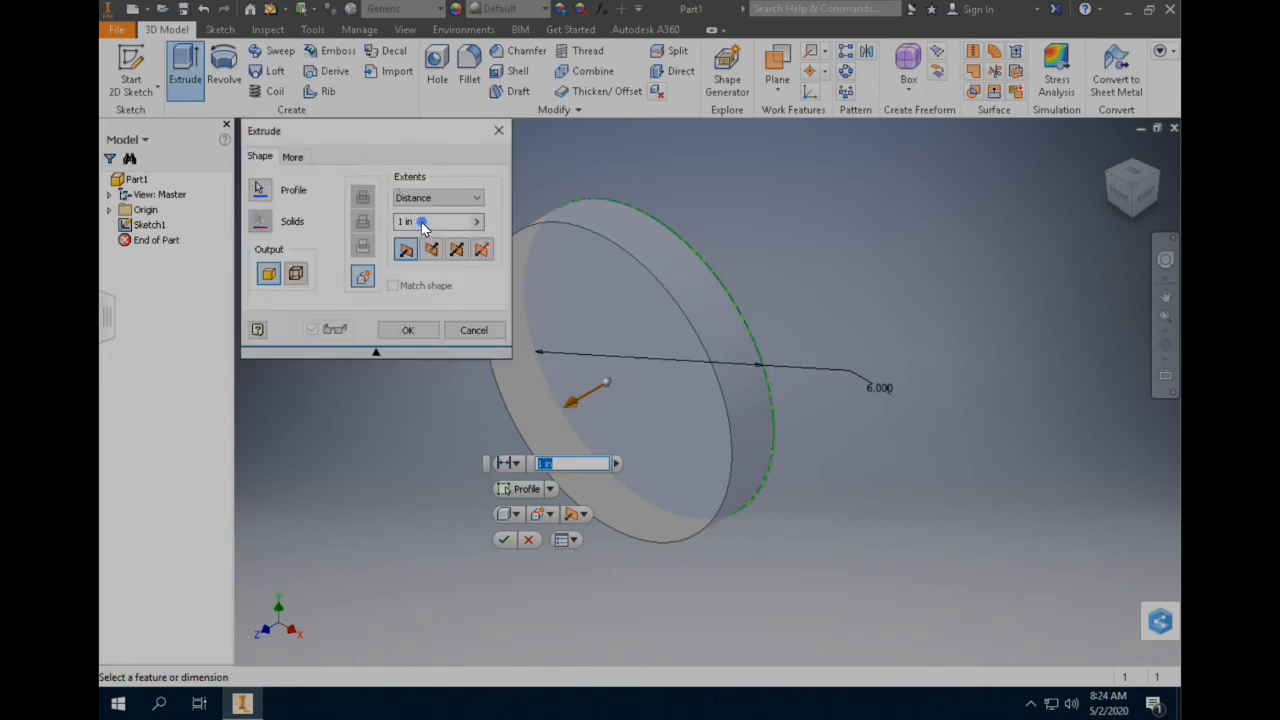
left_click(421, 222)
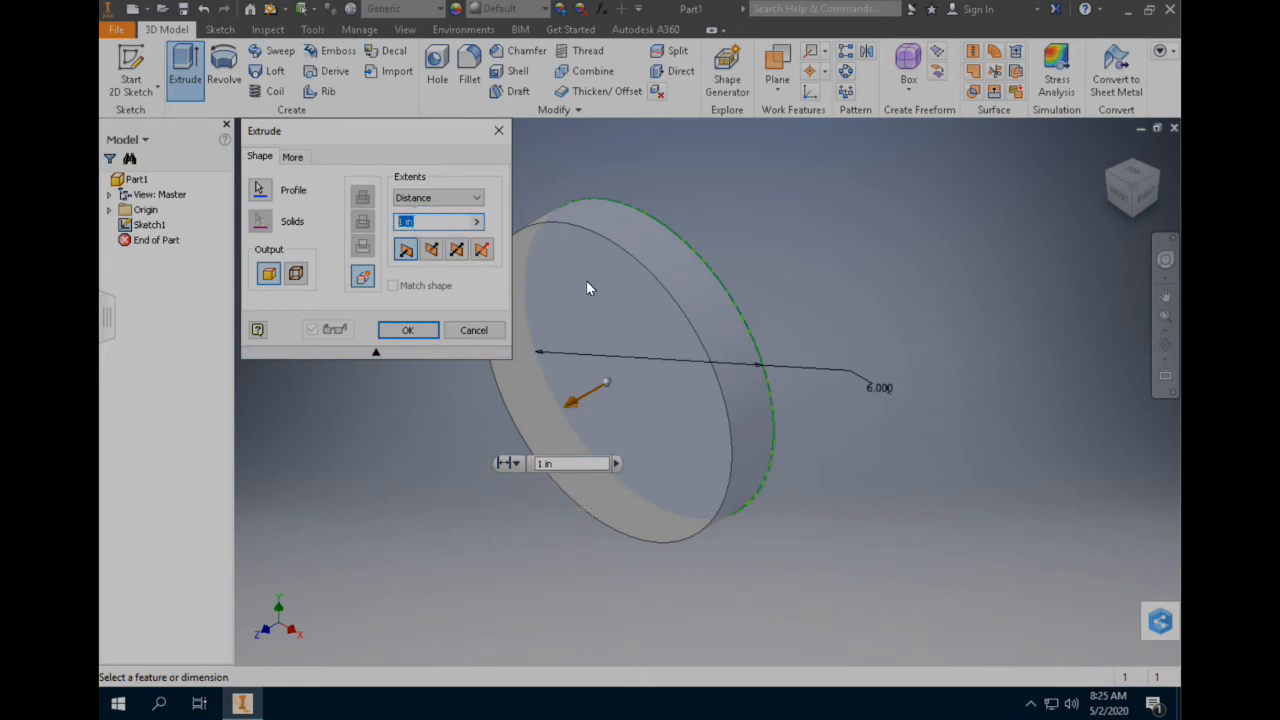
type("2")
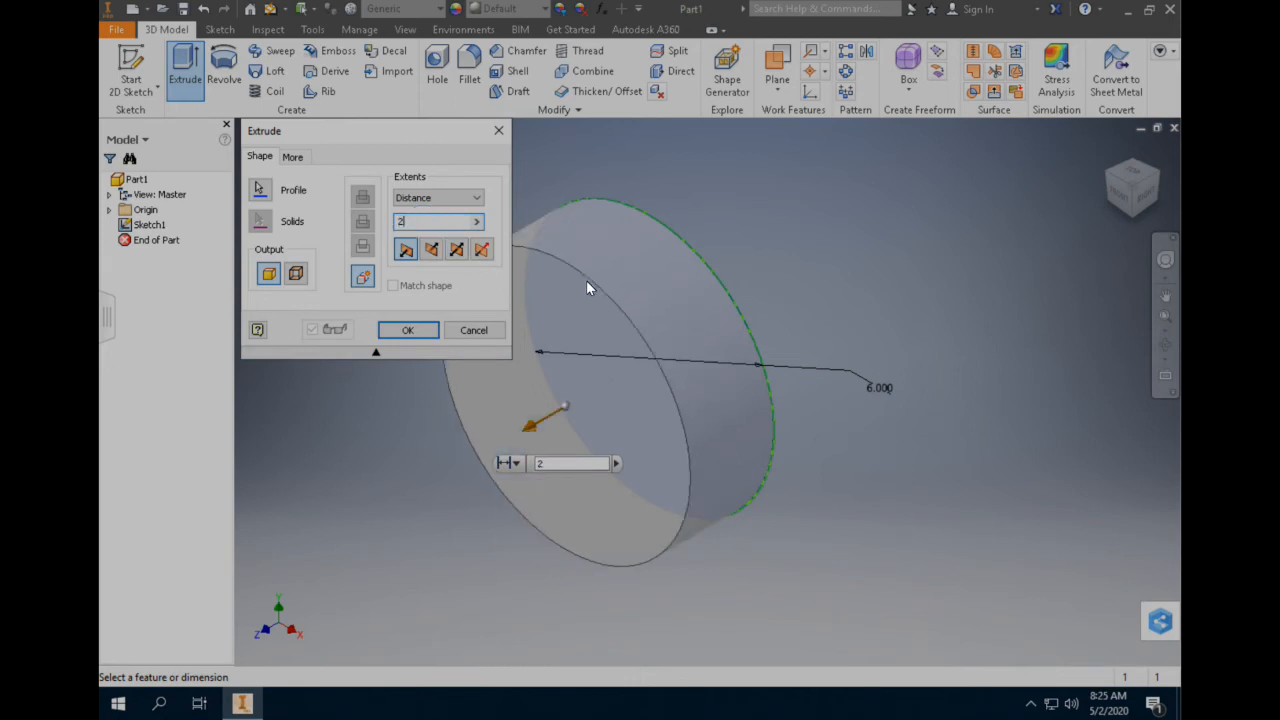
left_click(408, 330)
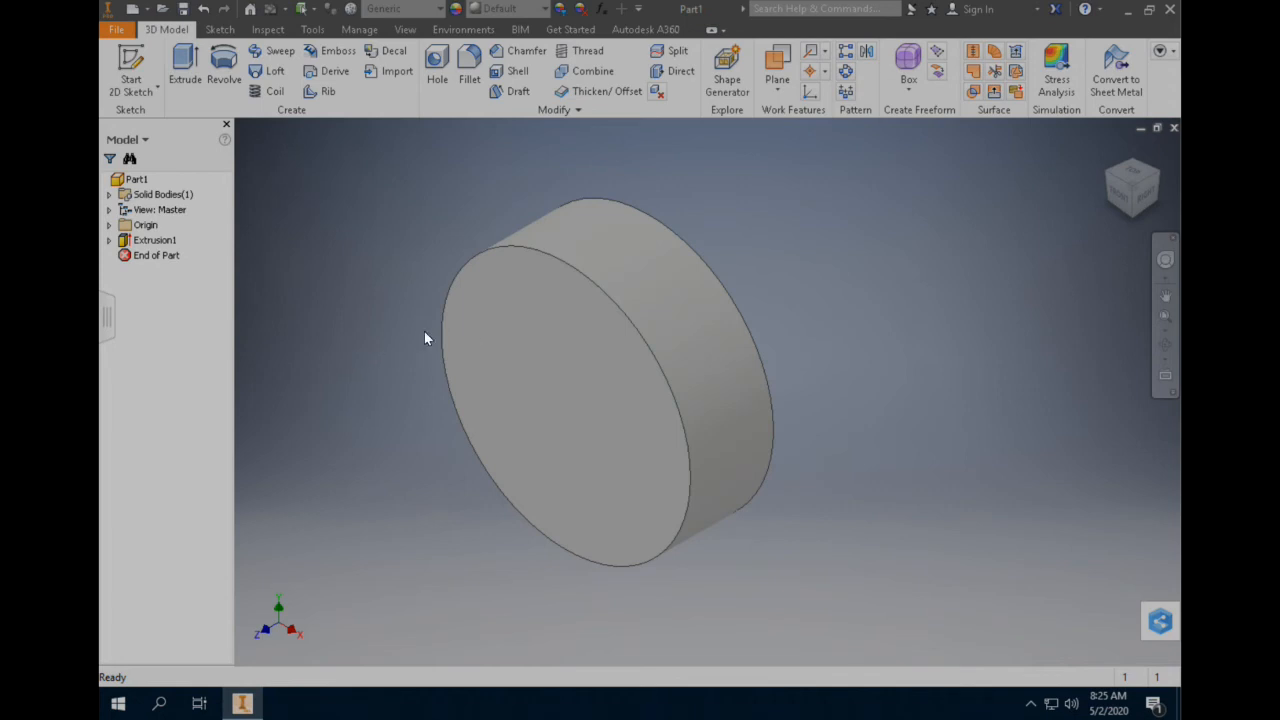
Begin saving the part under a new name and browse to My Drive > Technology and Robotics on Google Drive File Stream (G:).
left_click(121, 29)
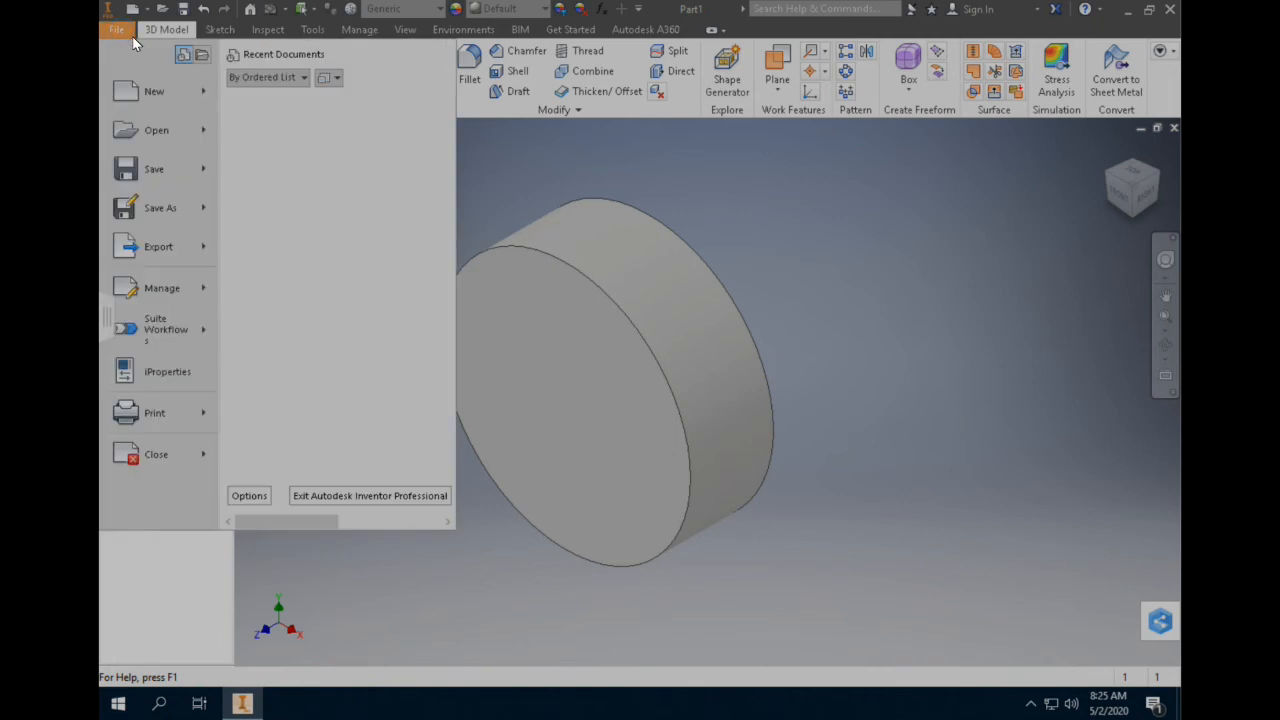
left_click(141, 207)
left_click_drag(875, 240, 562, 146)
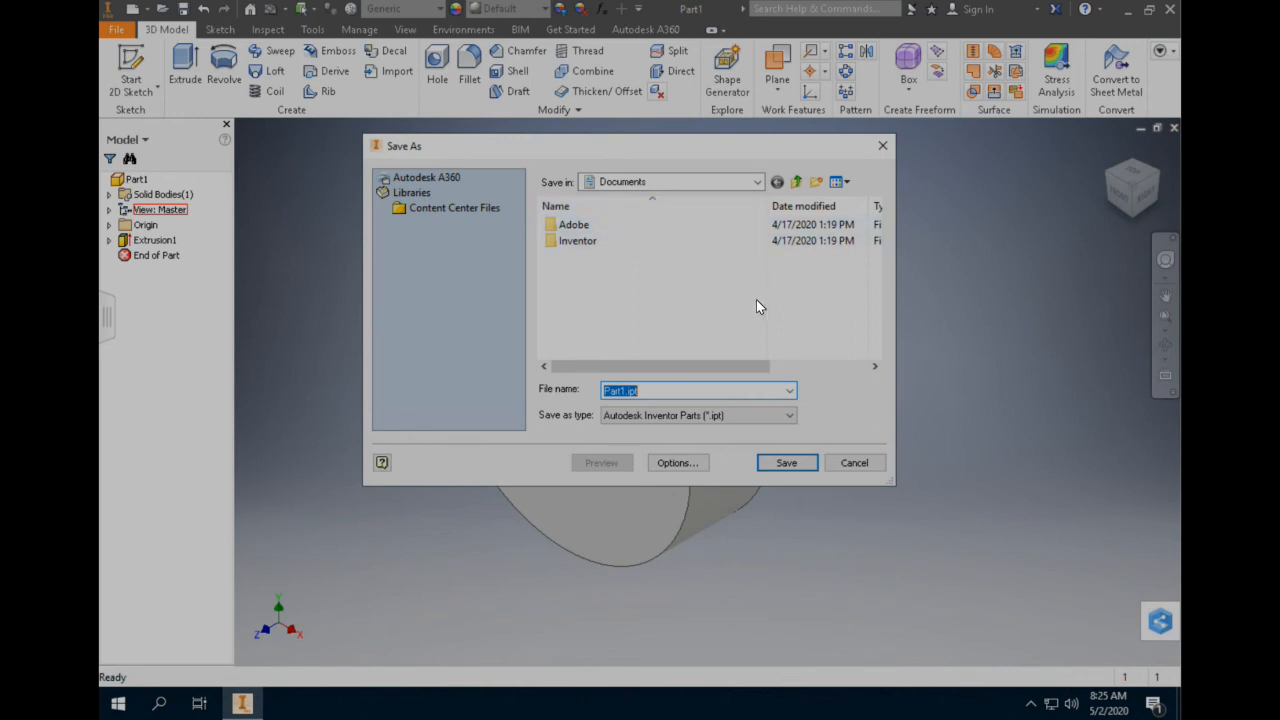
left_click(758, 183)
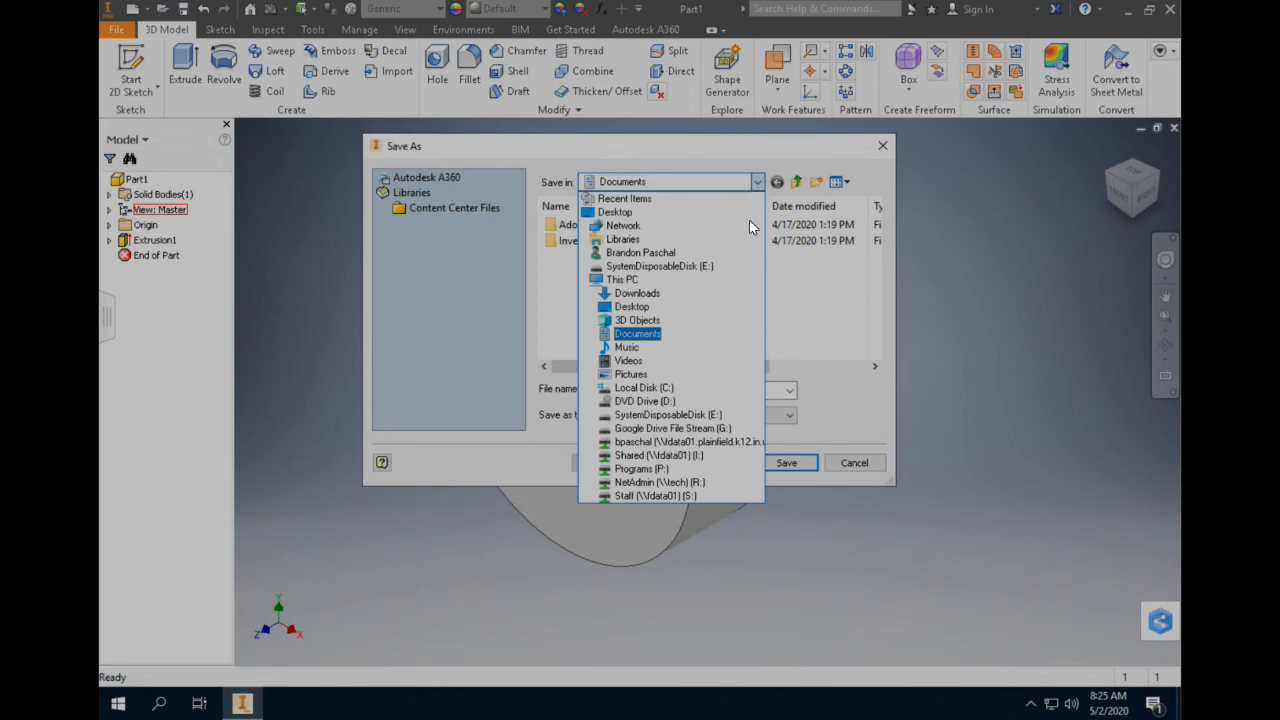
left_click(665, 428)
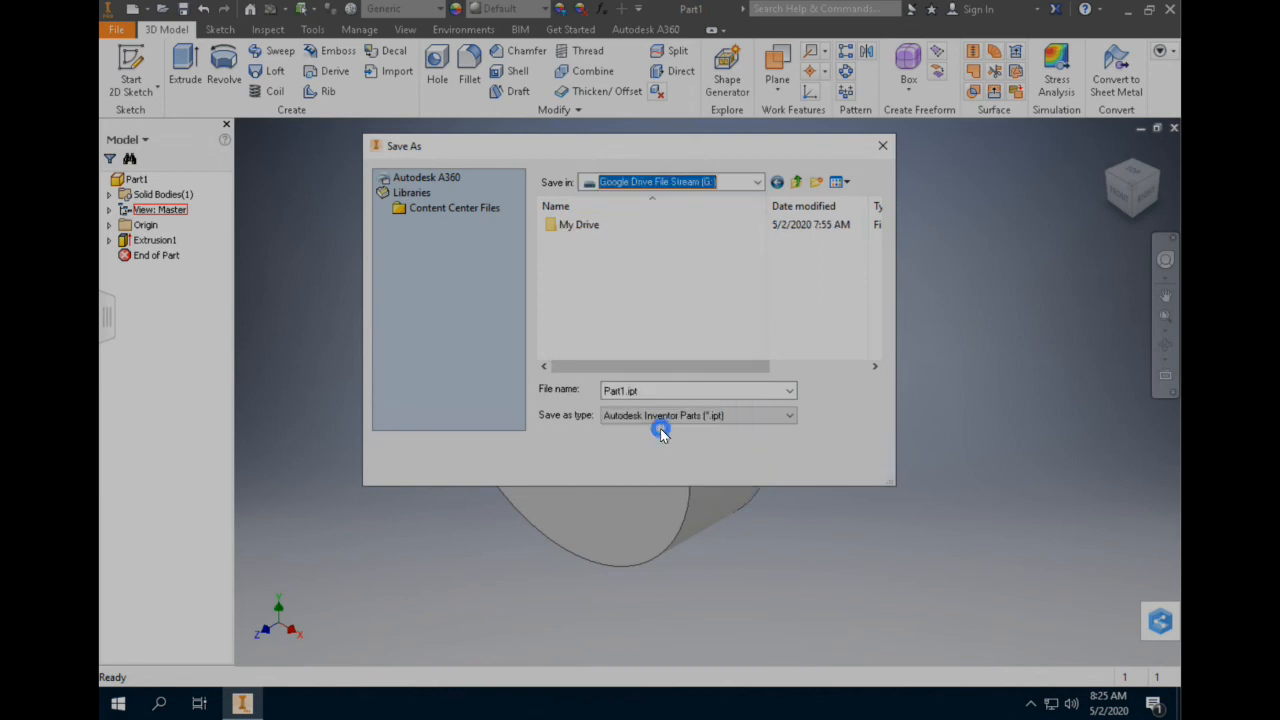
double_click(574, 227)
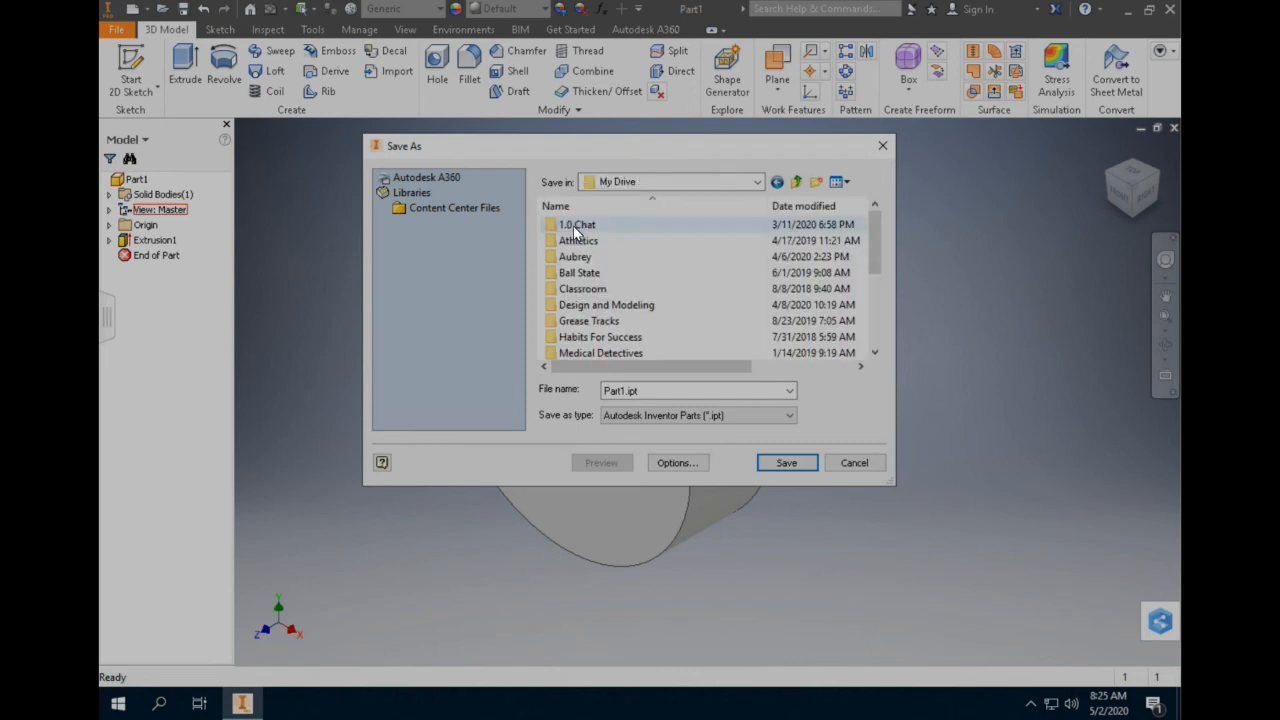
scroll(577, 276, "down", 3)
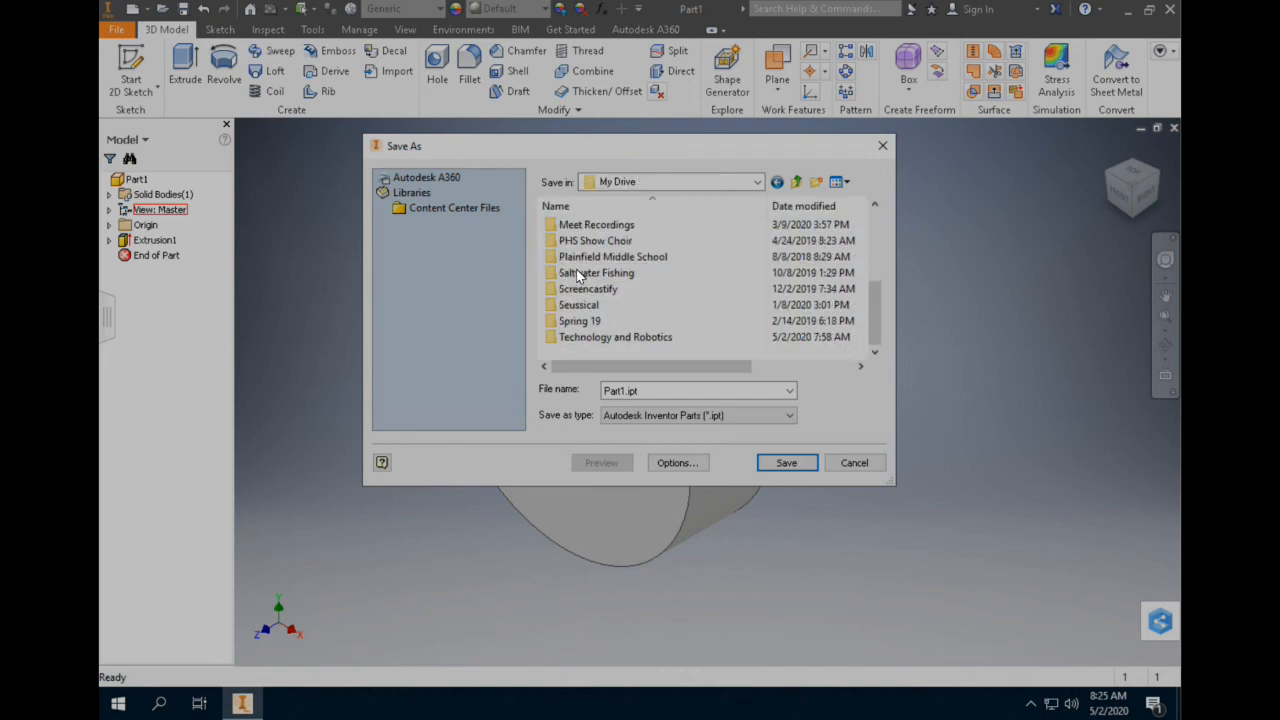
double_click(617, 339)
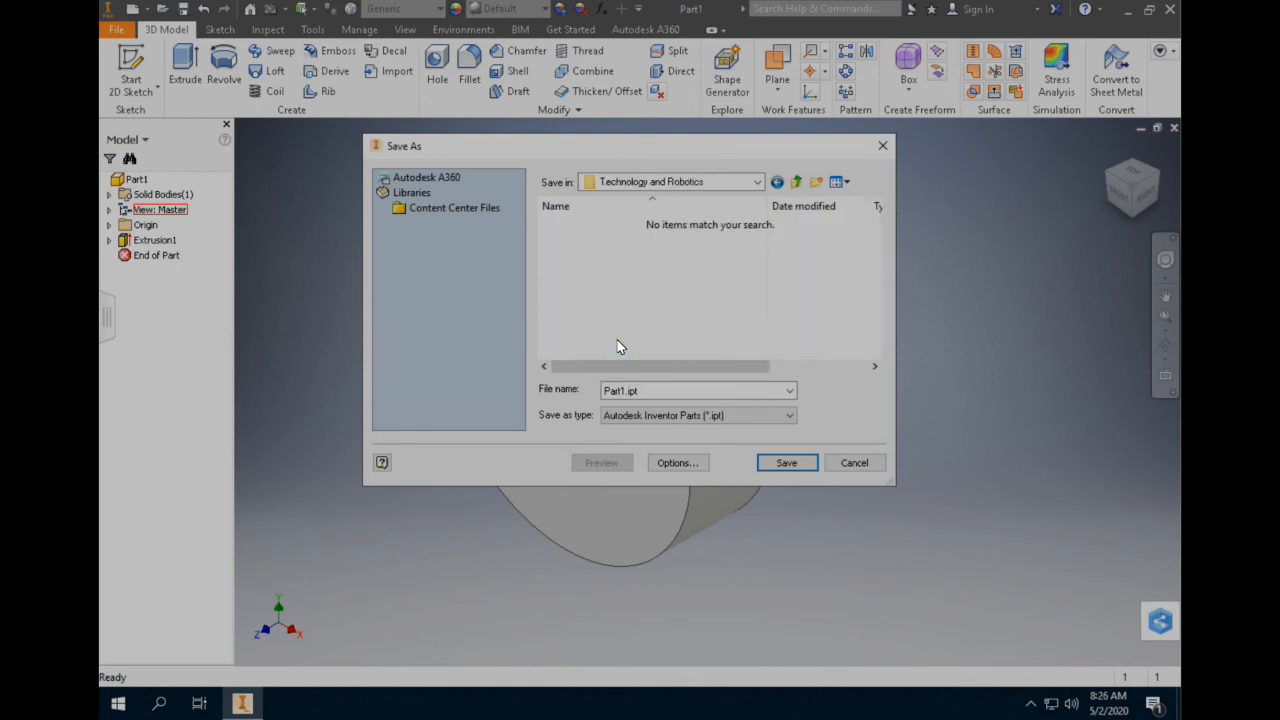
Create a folder named with the owner's surname followed by "_inventor" inside Technology and Robotics, and open it.
left_click(818, 181)
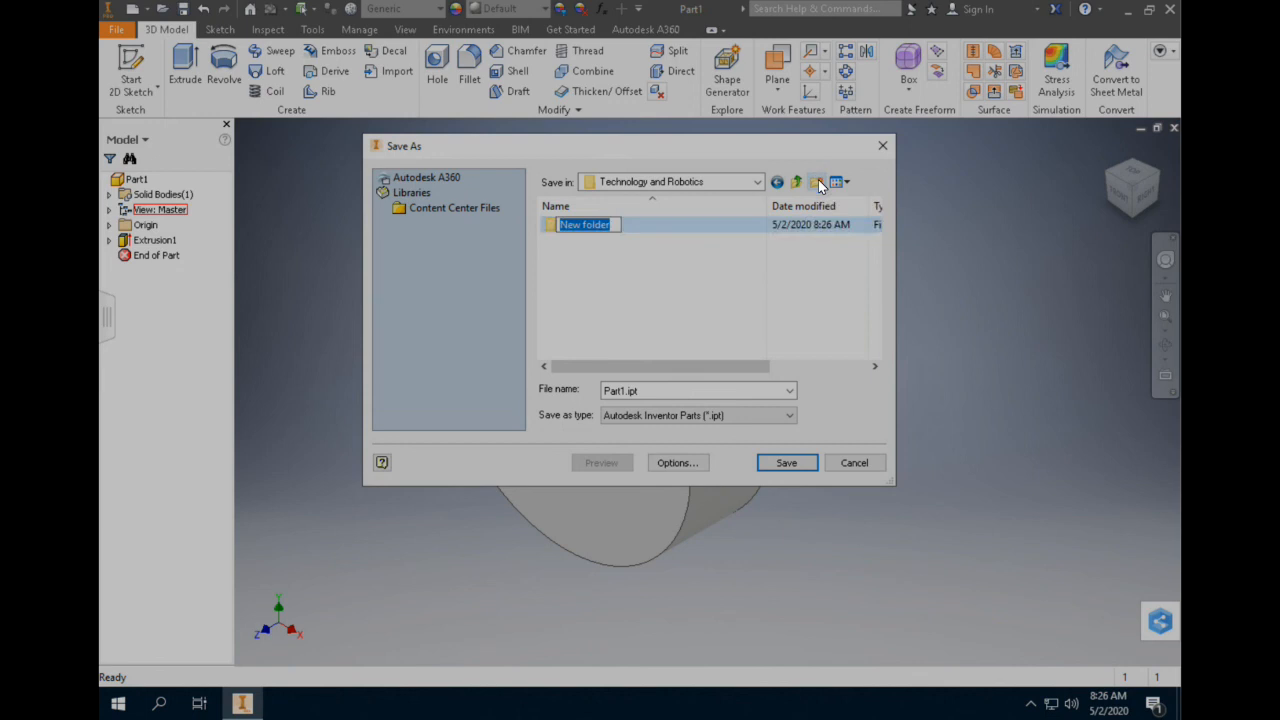
type("p")
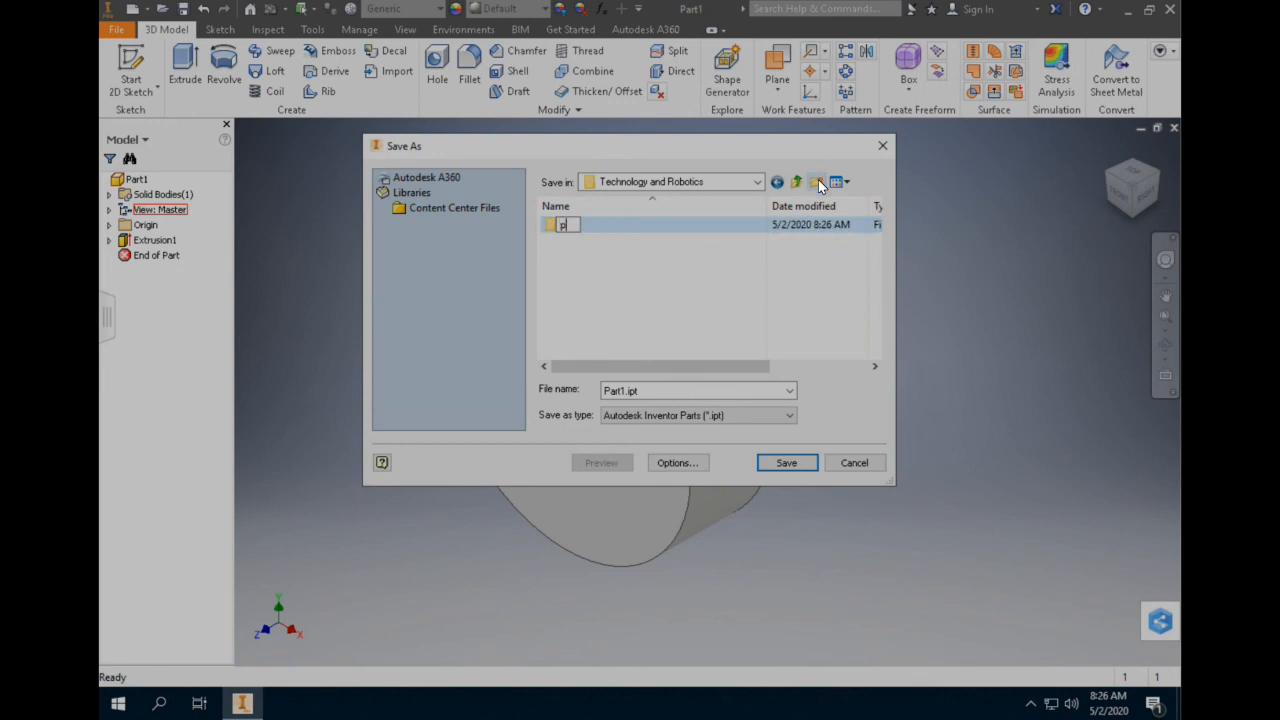
type("aschal_inventor")
key("Return")
double_click(572, 227)
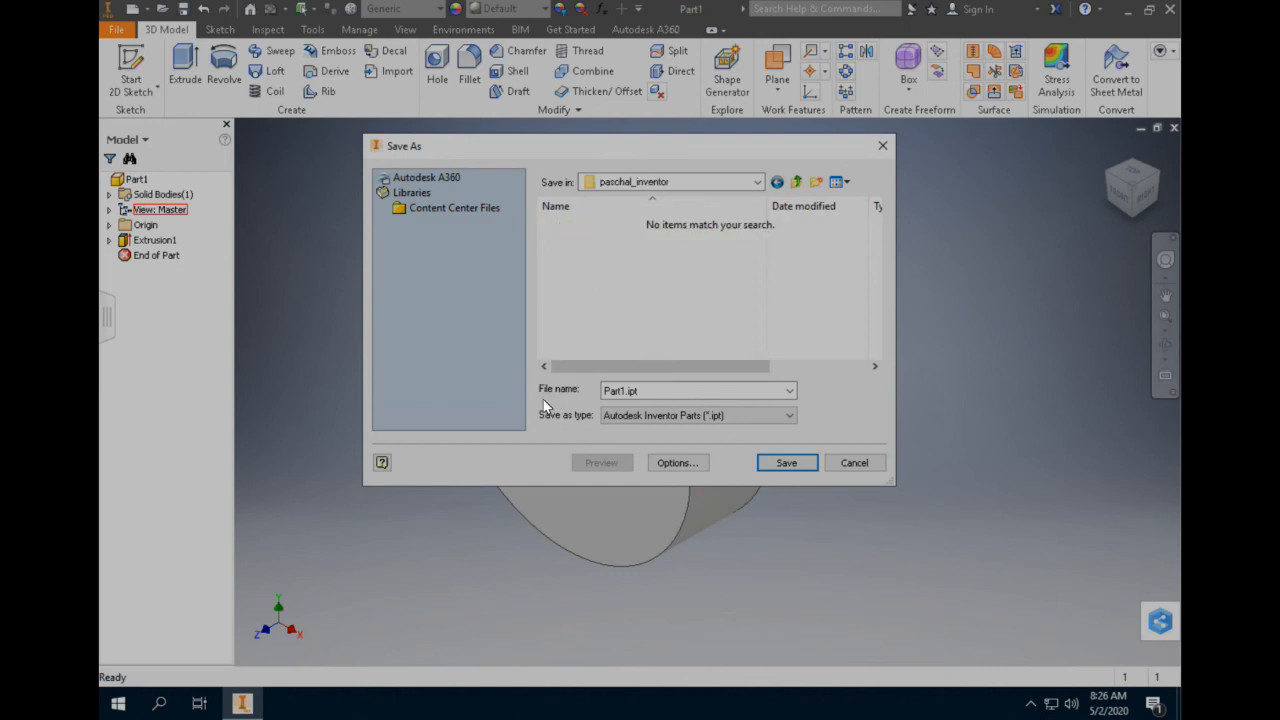
Name the part file REM2 and save it in the open folder as an Inventor part.
double_click(648, 390)
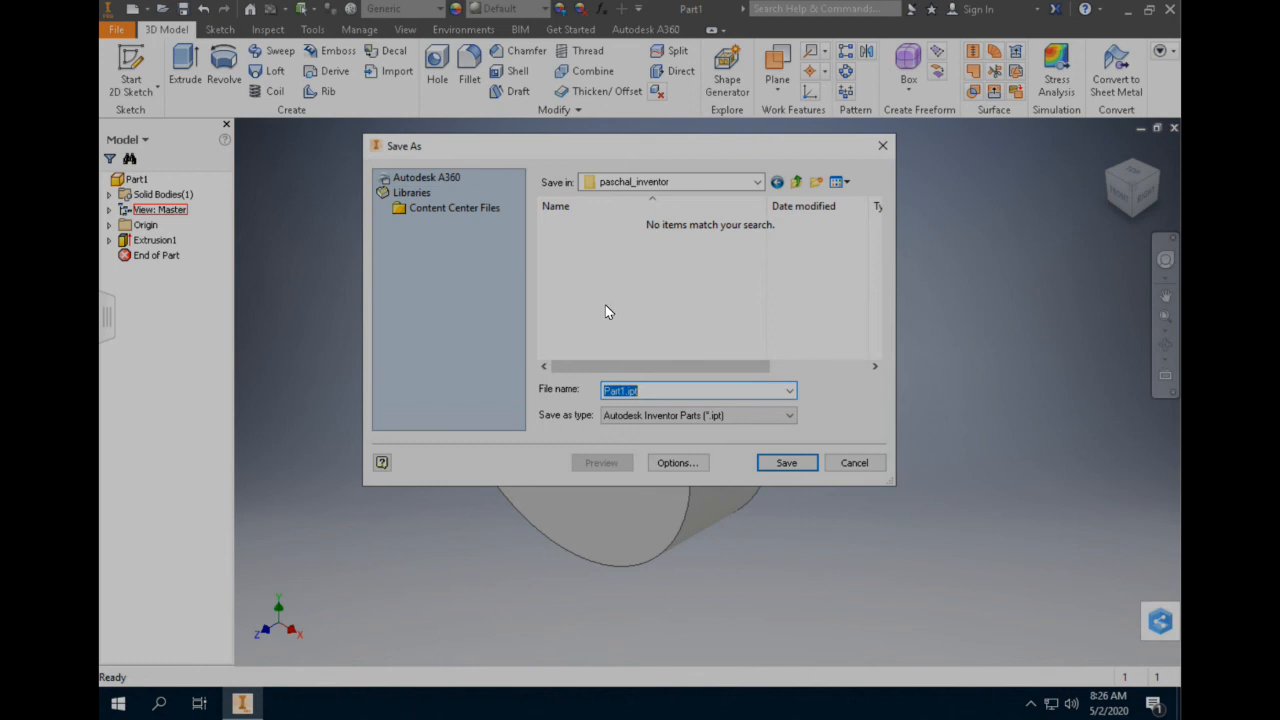
type("REM2")
left_click(785, 466)
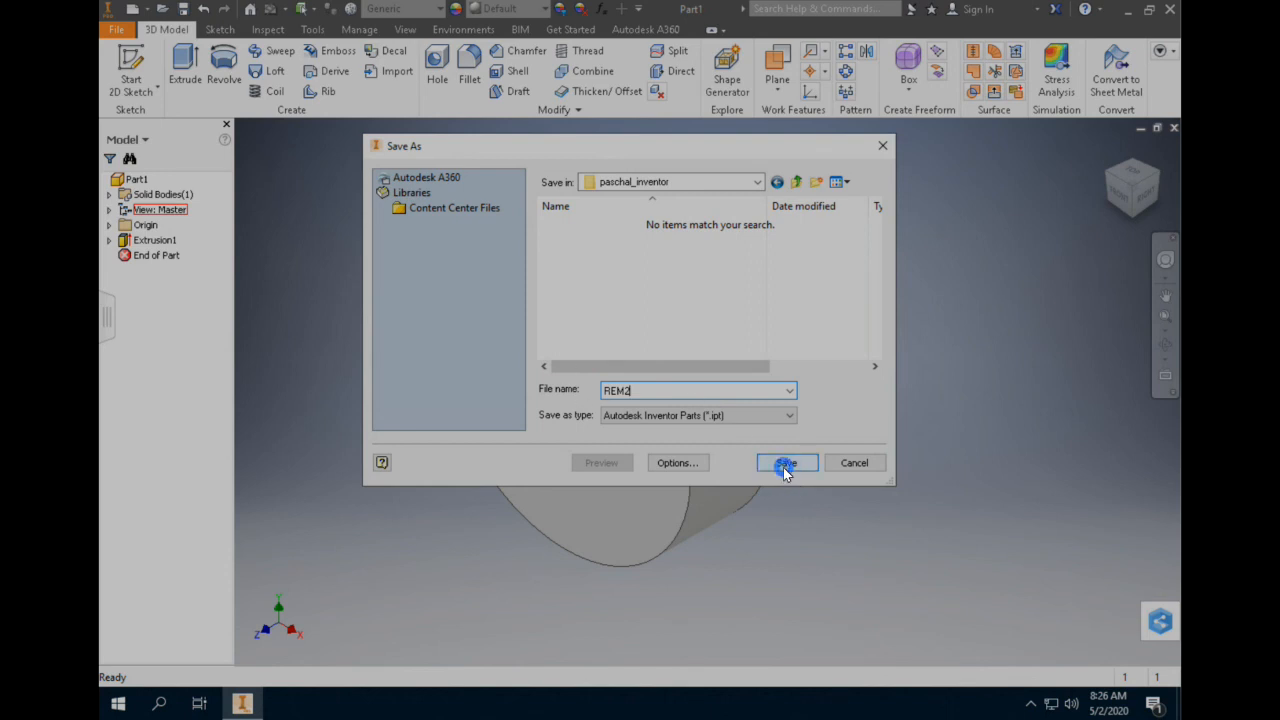